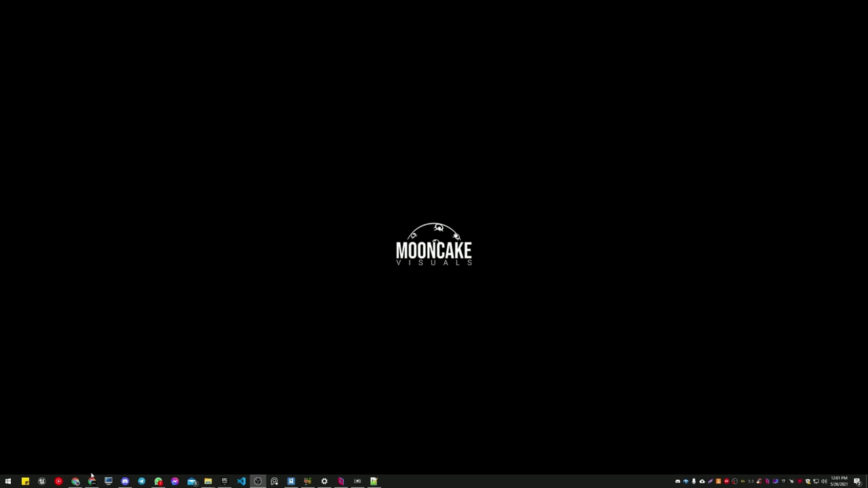
Restore and reposition the Chrome window showing the socketio-client-ue4 v1.6.0 release page for UE4.26.
{"action": "mouse_move", "coordinate": [89, 483]}
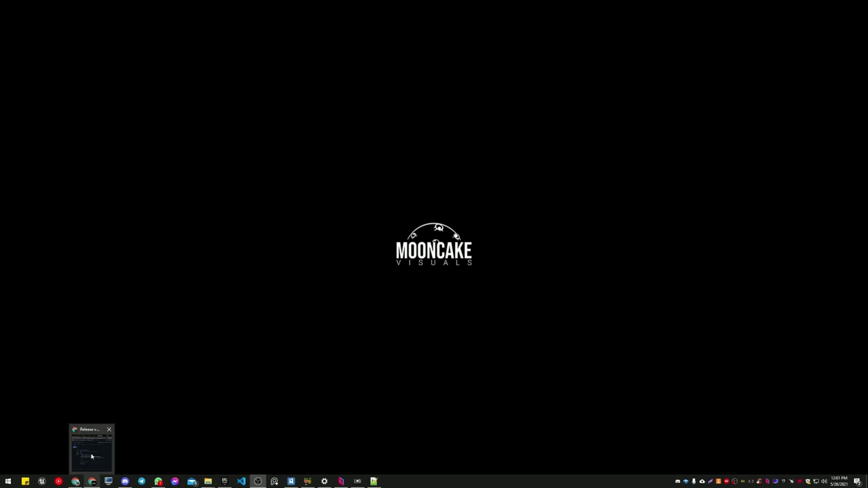
{"action": "left_click", "coordinate": [92, 448]}
{"action": "left_click_drag", "start_coordinate": [719, 39], "coordinate": [716, 63]}
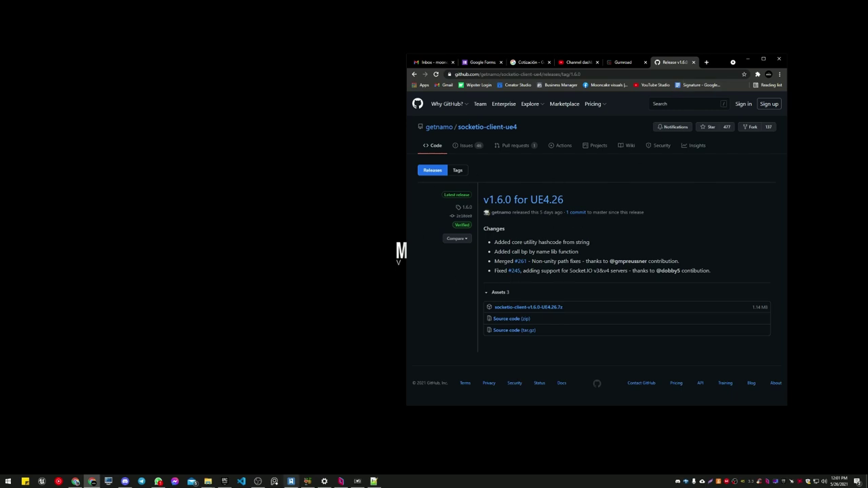
{"action": "mouse_move", "coordinate": [209, 482]}
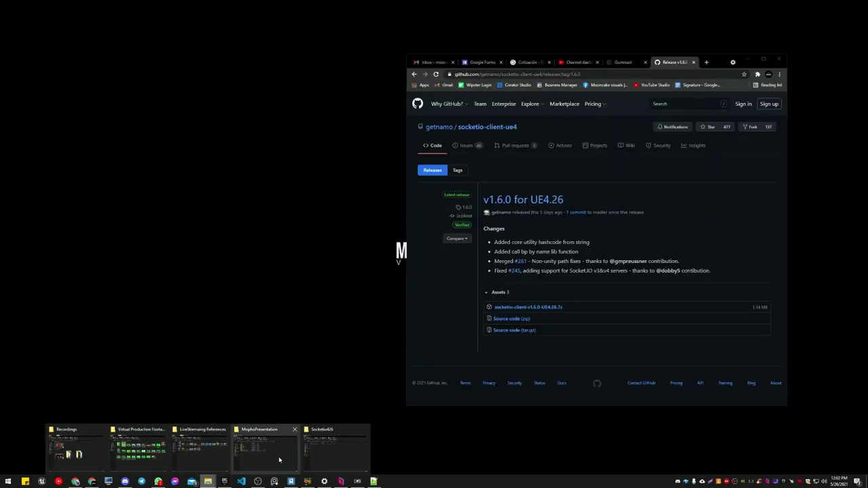
Extract the socketio-client .7z archive into the Socketio426 folder with Extract Here.
{"action": "left_click", "coordinate": [333, 453]}
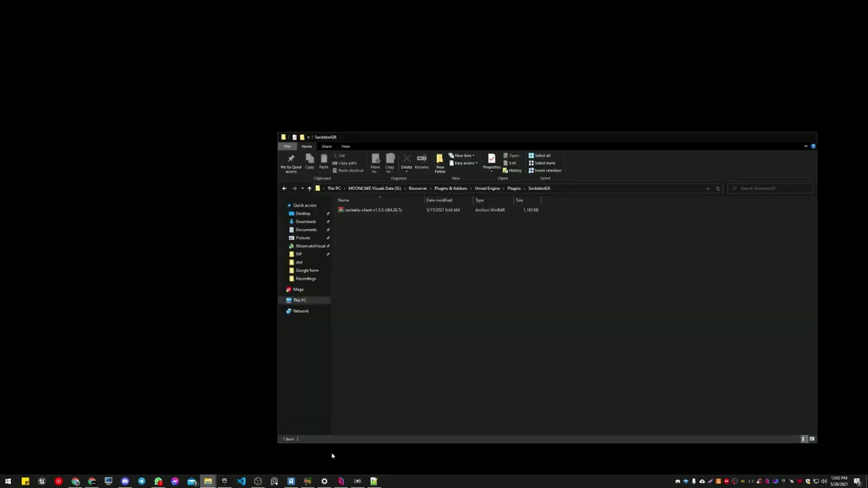
{"action": "left_click_drag", "start_coordinate": [458, 141], "coordinate": [556, 107]}
{"action": "left_click", "coordinate": [538, 317]}
{"action": "left_click", "coordinate": [554, 319]}
{"action": "right_click", "coordinate": [504, 179]}
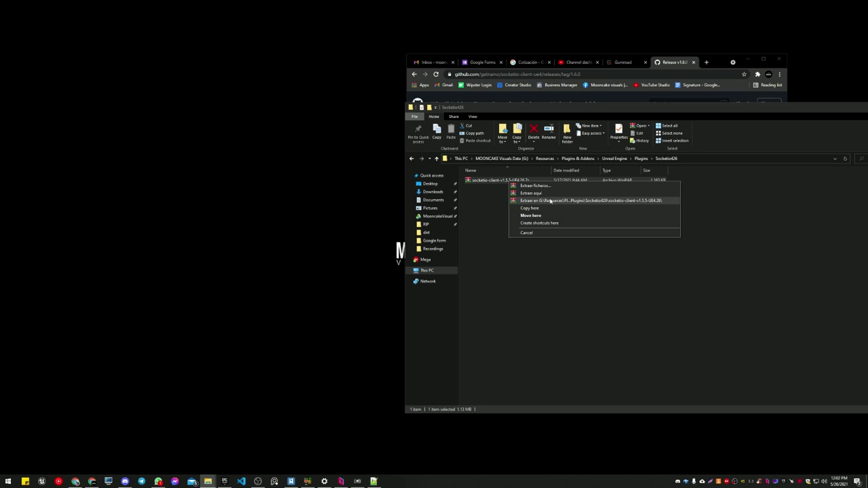
{"action": "left_click", "coordinate": [549, 197]}
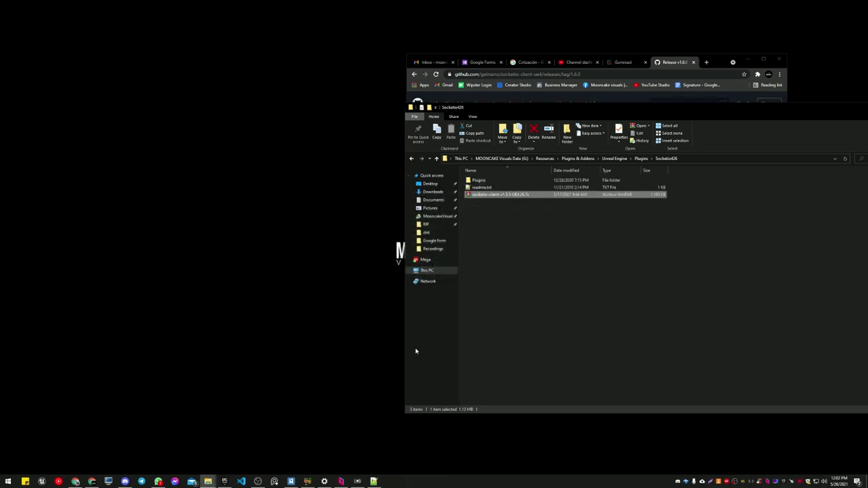
Open the extracted Plugins folder and bring the MophoPresentation folder window forward.
{"action": "double_click", "coordinate": [493, 181]}
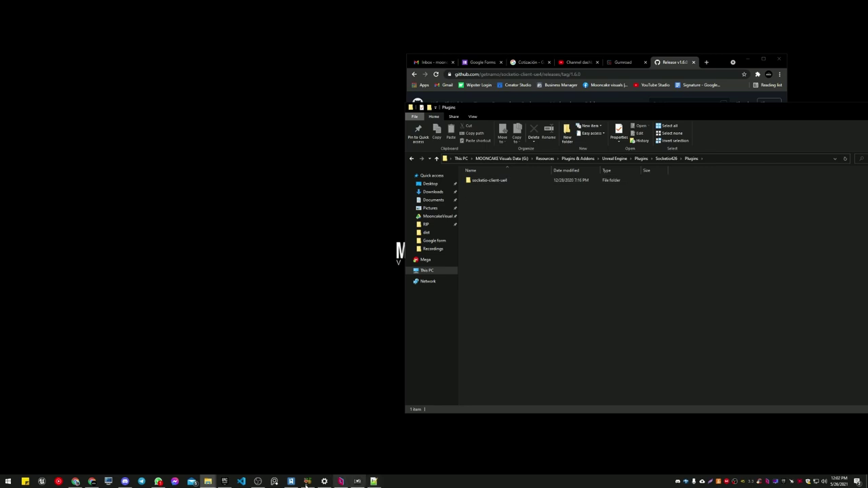
{"action": "left_click", "coordinate": [208, 482]}
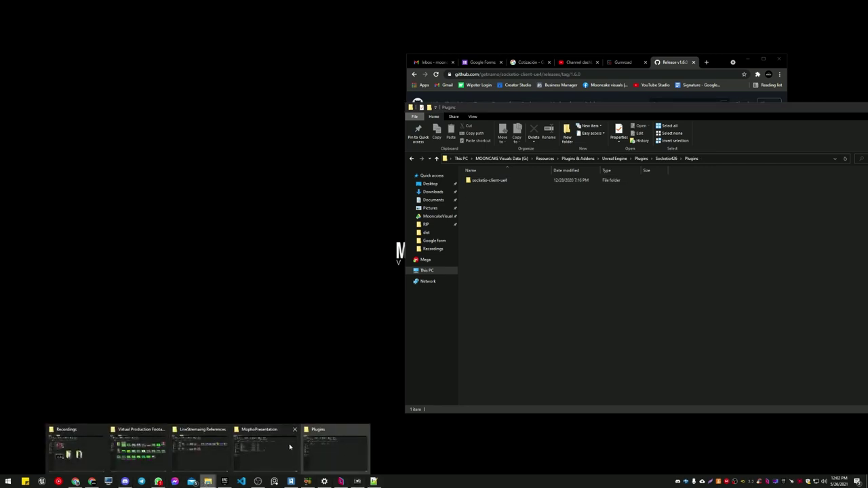
{"action": "left_click", "coordinate": [261, 447]}
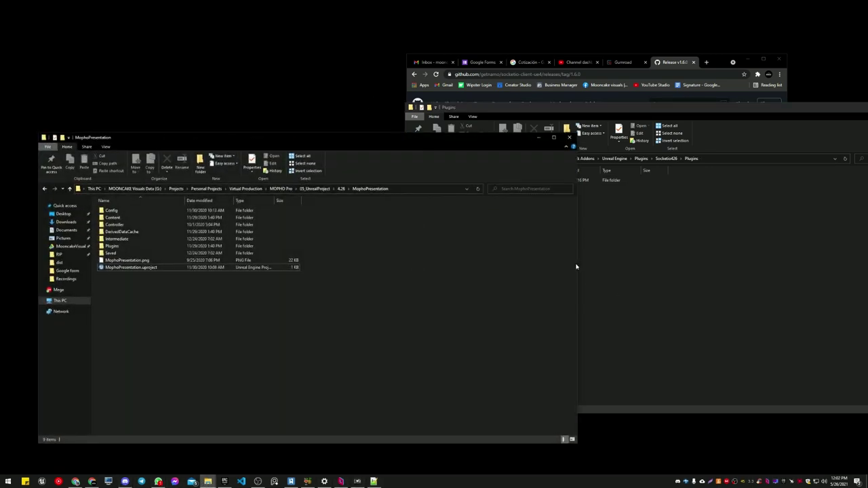
Arrange the two Explorer windows side by side and check the extracted socketio-client-ue4 folder.
{"action": "left_click_drag", "start_coordinate": [579, 264], "coordinate": [341, 271]}
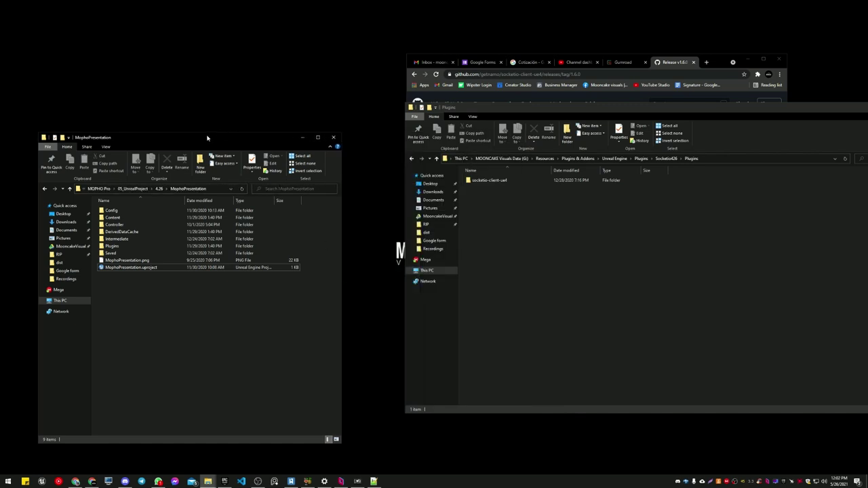
{"action": "left_click_drag", "start_coordinate": [207, 136], "coordinate": [228, 71]}
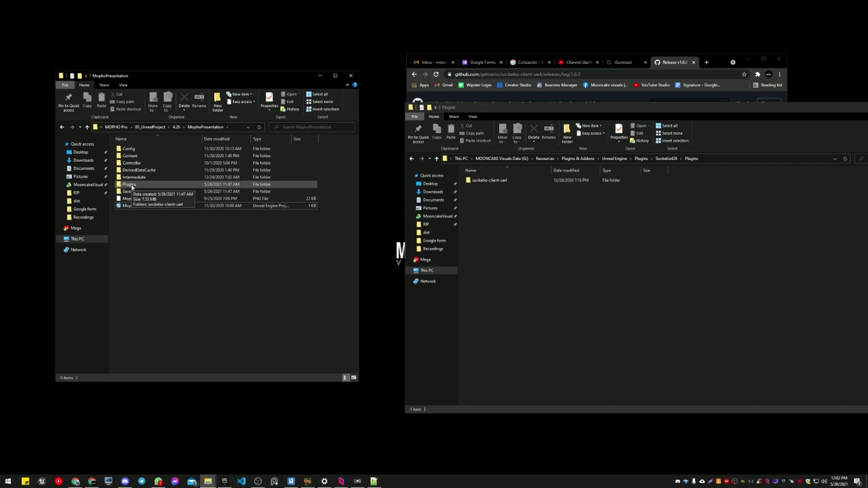
{"action": "double_click", "coordinate": [495, 180]}
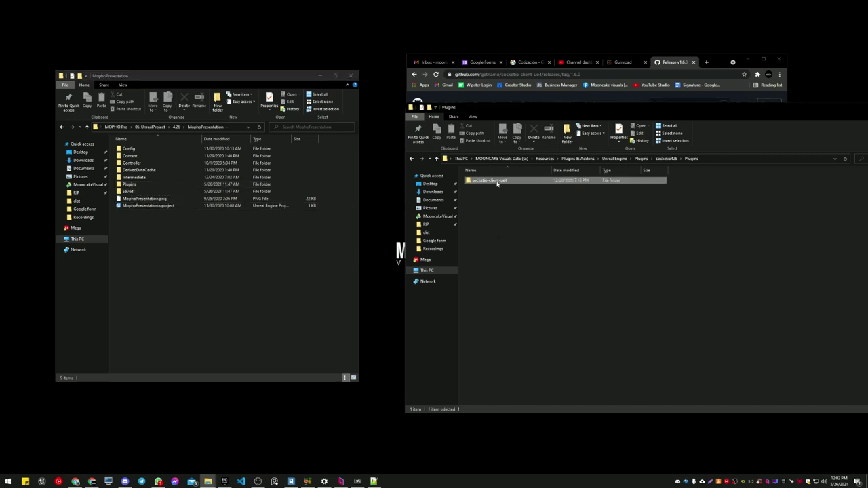
{"action": "left_click", "coordinate": [436, 159]}
{"action": "left_click", "coordinate": [436, 159]}
{"action": "left_click", "coordinate": [475, 180]}
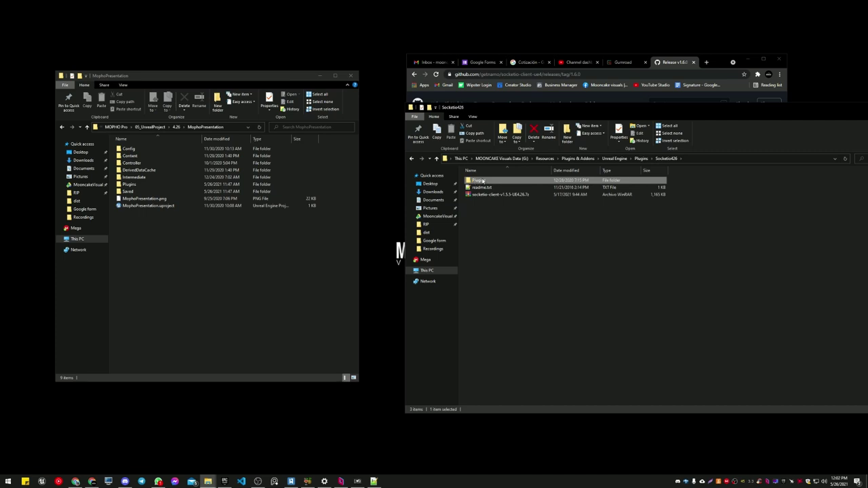
{"action": "left_click", "coordinate": [463, 262]}
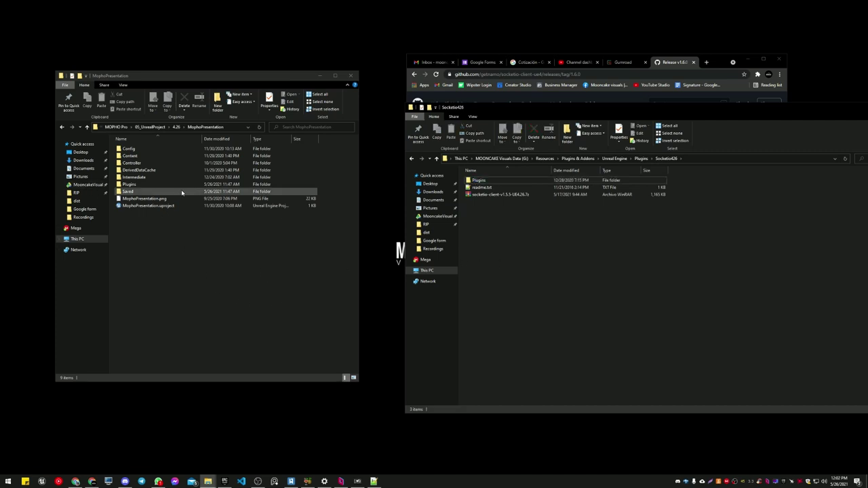
Open the project's Plugins folder and permanently delete the old socketio-client-ue4 folder.
{"action": "left_click", "coordinate": [139, 186]}
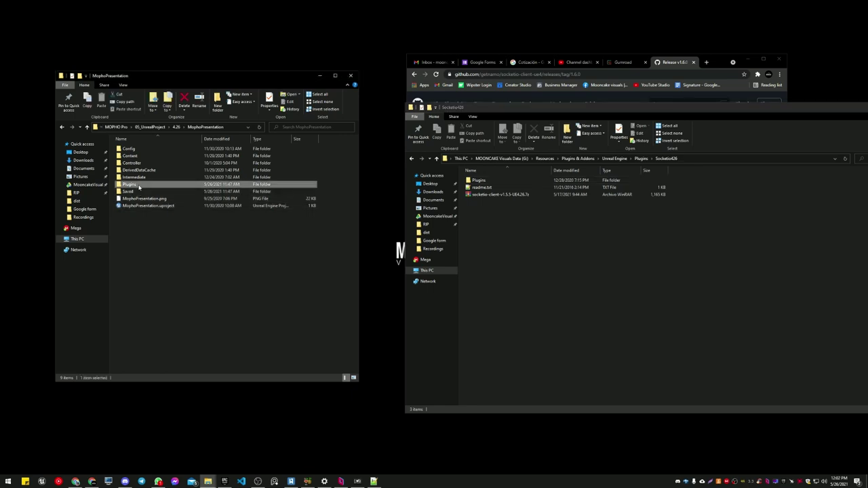
{"action": "double_click", "coordinate": [139, 185]}
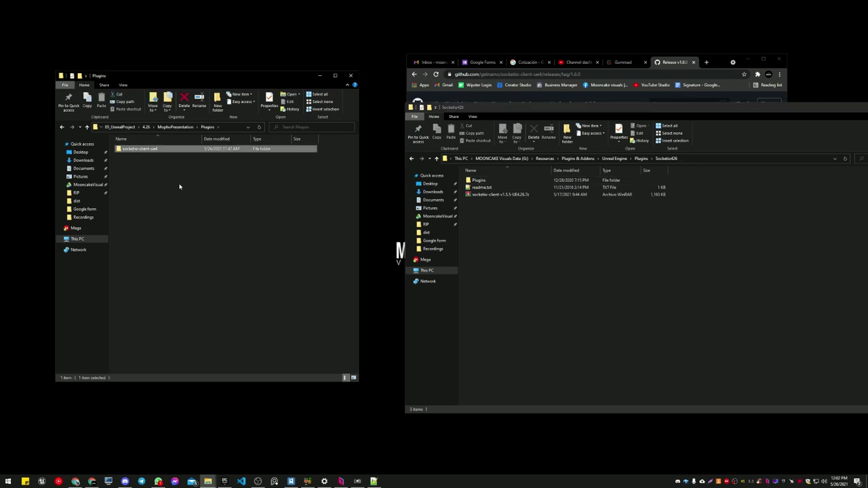
{"action": "key", "text": "shift+Delete"}
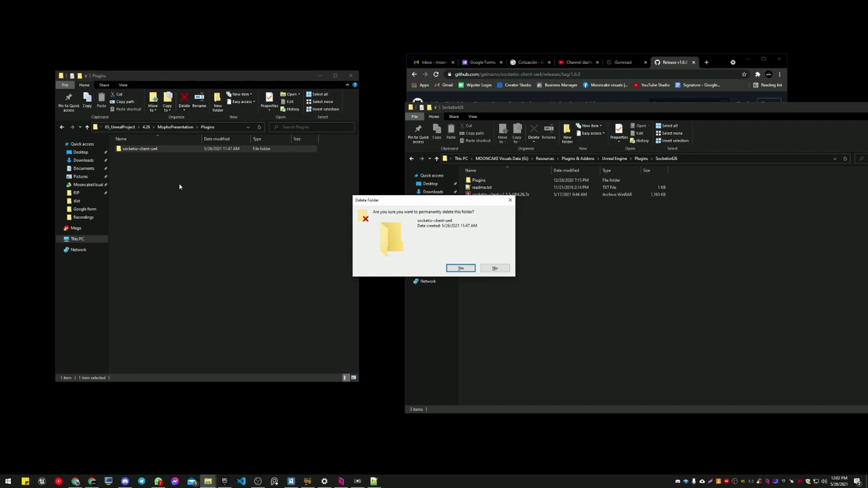
{"action": "key", "text": "Return"}
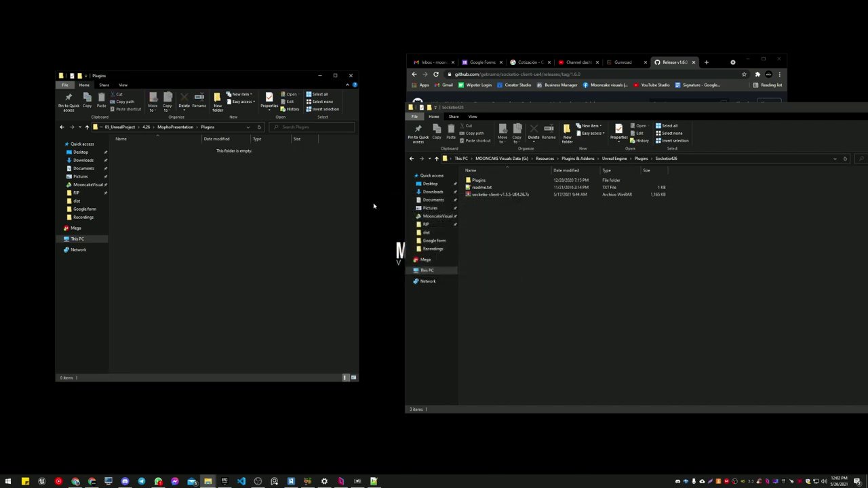
Move the extracted socketio-client-ue4 folder into MophoPresentation's Plugins folder, then return to the project root.
{"action": "double_click", "coordinate": [478, 180]}
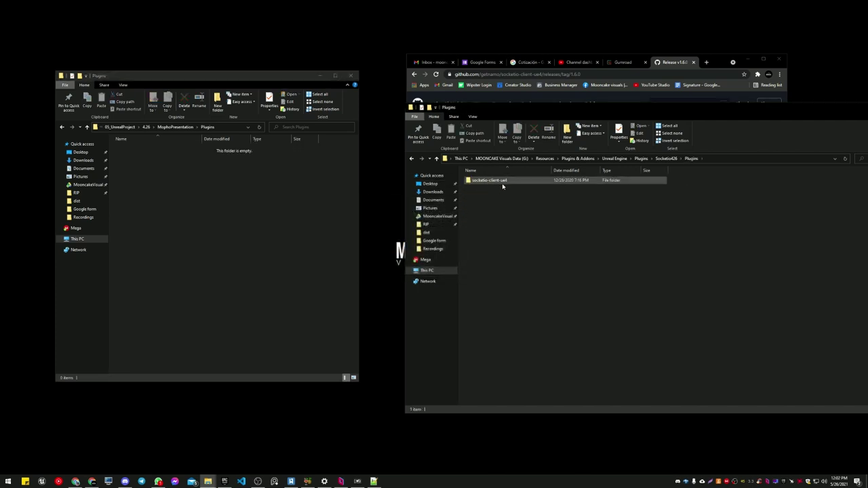
{"action": "left_click_drag", "start_coordinate": [477, 182], "coordinate": [179, 186]}
{"action": "key", "text": "Escape"}
{"action": "right_click_drag", "start_coordinate": [475, 182], "coordinate": [127, 231]}
{"action": "left_click", "coordinate": [183, 256]}
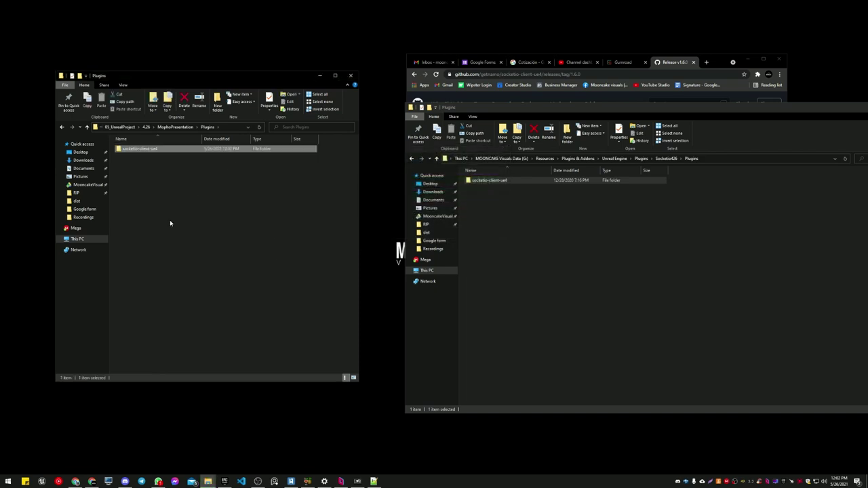
{"action": "left_click", "coordinate": [87, 127]}
{"action": "left_click", "coordinate": [126, 205]}
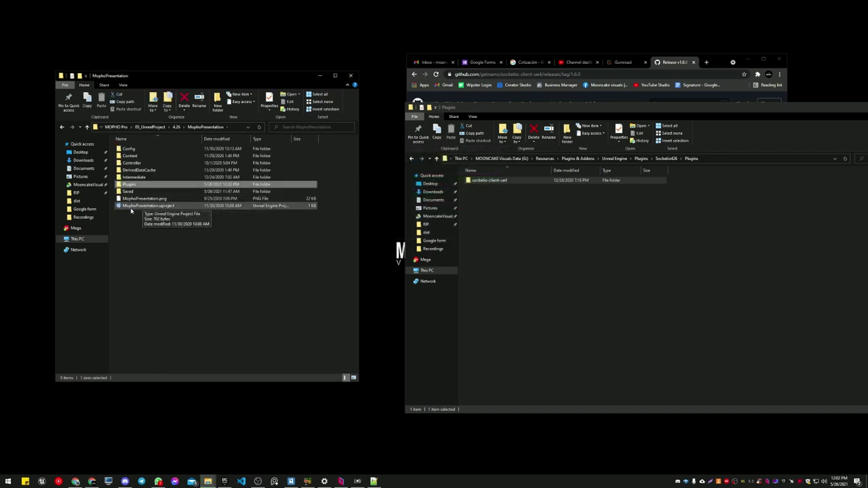
Switch MophoPresentation.uproject's engine version to 4.26 and launch the project in Unreal Editor.
{"action": "right_click", "coordinate": [124, 208]}
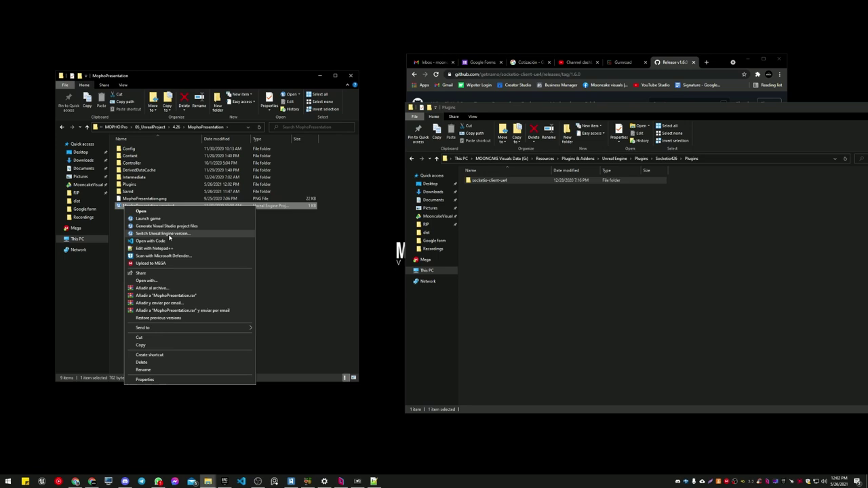
{"action": "left_click", "coordinate": [167, 237]}
{"action": "left_click_drag", "start_coordinate": [389, 226], "coordinate": [205, 229]}
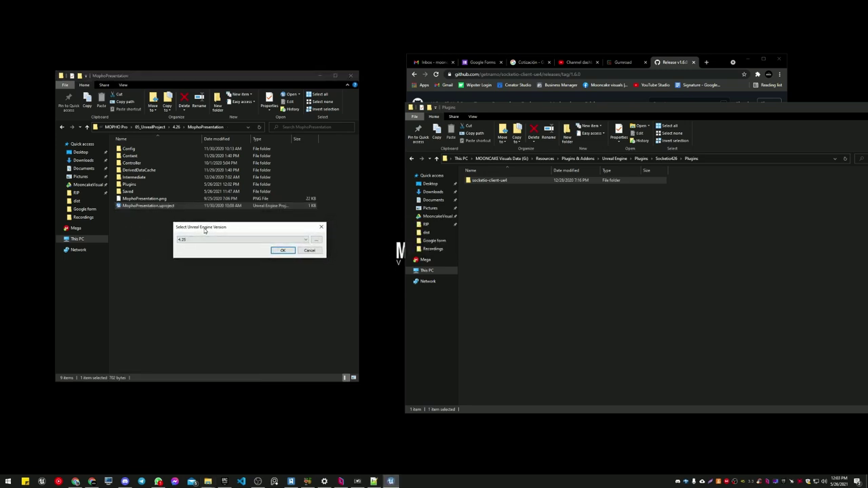
{"action": "left_click", "coordinate": [310, 251]}
{"action": "right_click", "coordinate": [184, 204]}
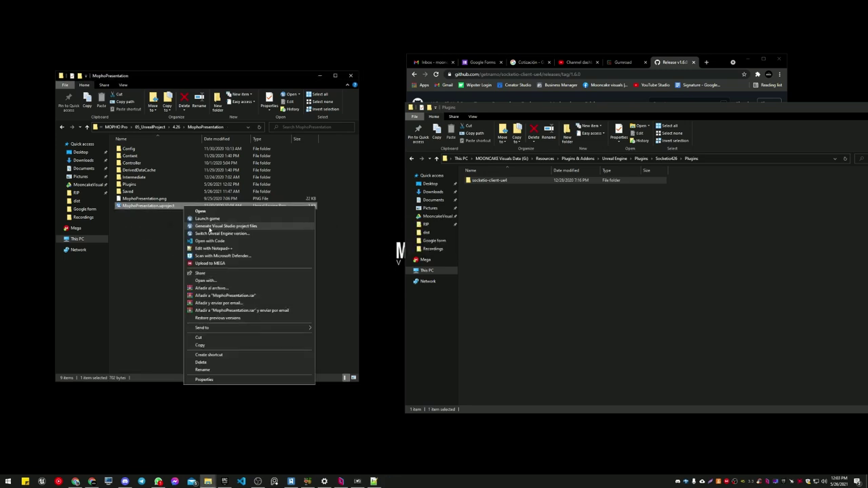
{"action": "left_click", "coordinate": [212, 233]}
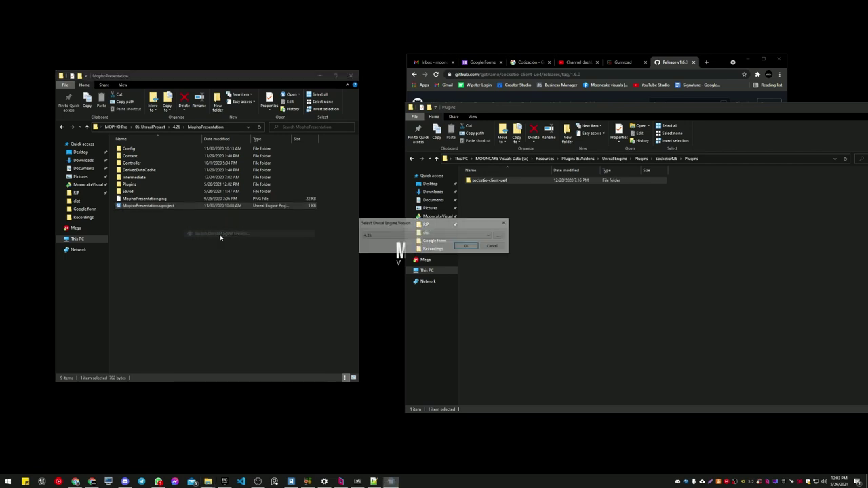
{"action": "left_click_drag", "start_coordinate": [388, 224], "coordinate": [282, 224]}
{"action": "left_click", "coordinate": [274, 238]}
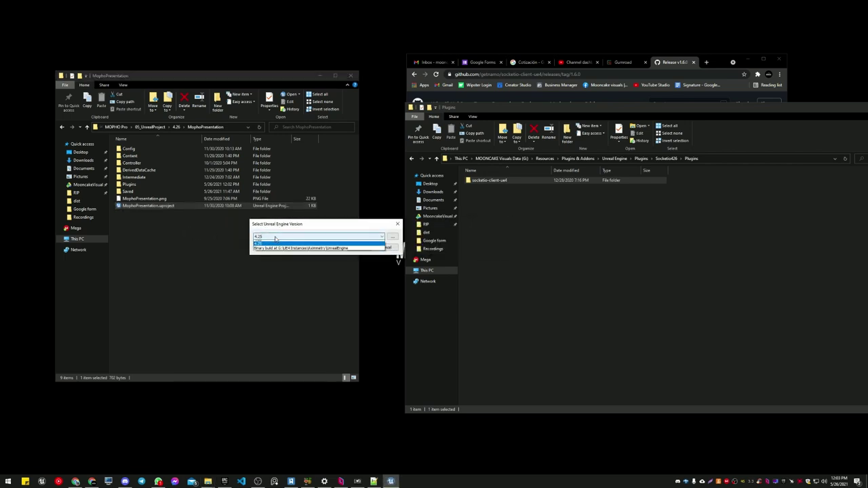
{"action": "left_click", "coordinate": [271, 242]}
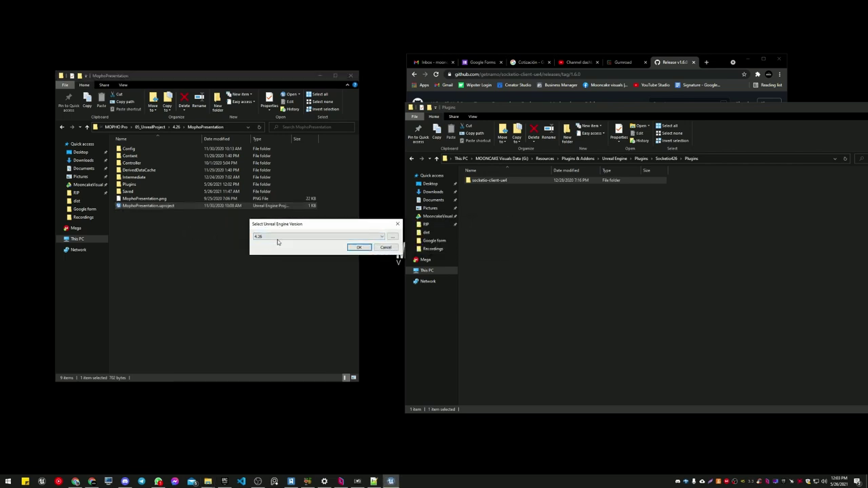
{"action": "left_click", "coordinate": [362, 247]}
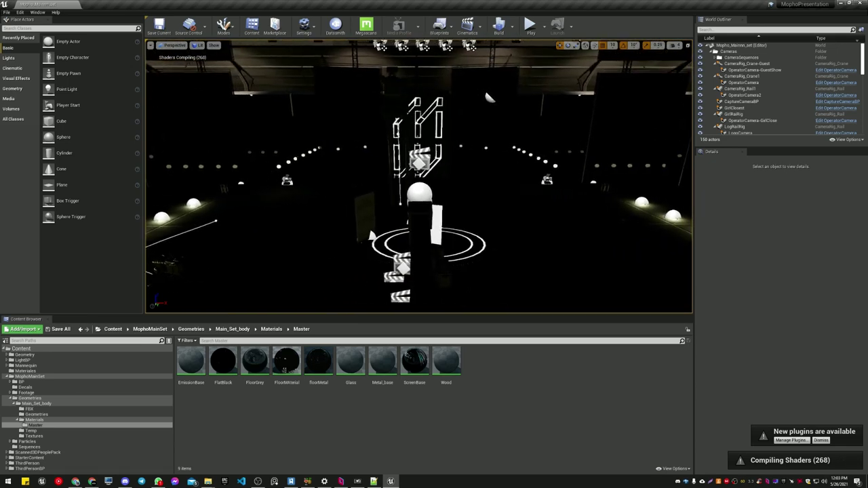
Confirm Socket.IO Client 1.5.5 is enabled under Installed > Project > Networking, then close Plugins.
{"action": "left_click", "coordinate": [791, 440]}
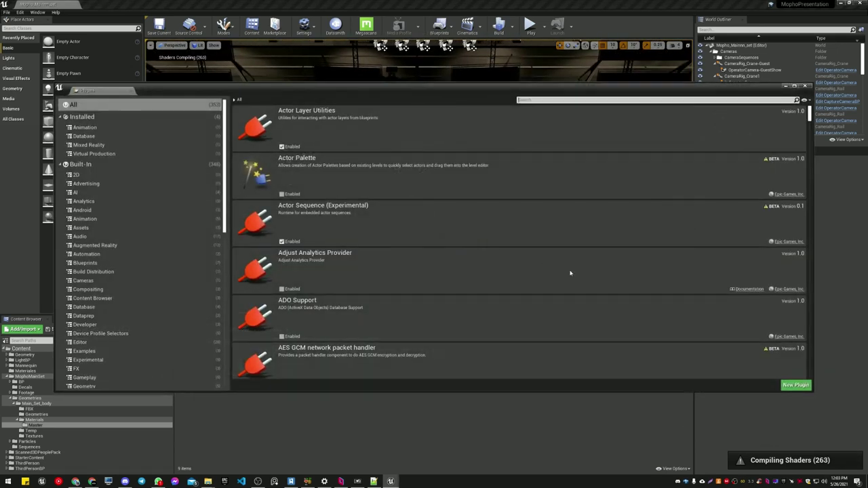
{"action": "left_click", "coordinate": [109, 118]}
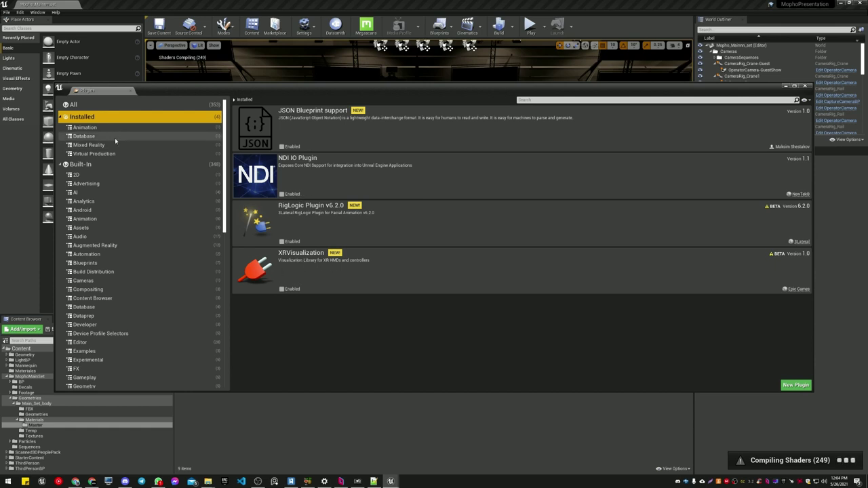
{"action": "left_click_drag", "start_coordinate": [226, 164], "coordinate": [216, 352]}
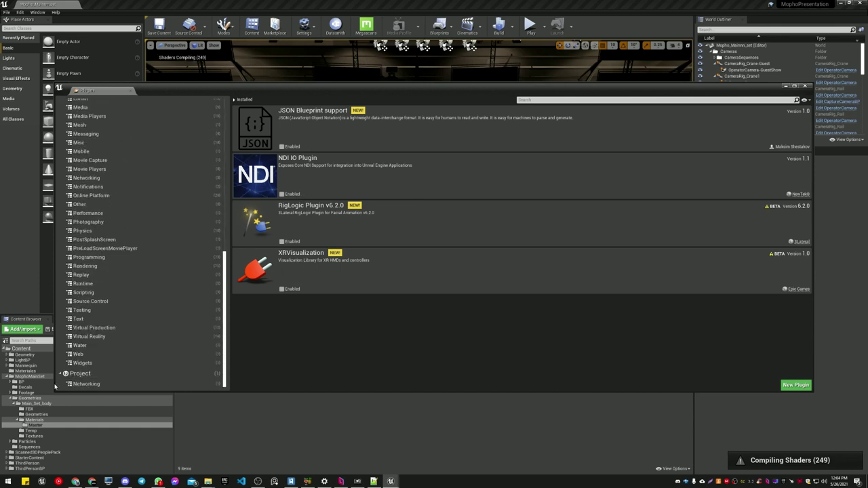
{"action": "left_click", "coordinate": [75, 384]}
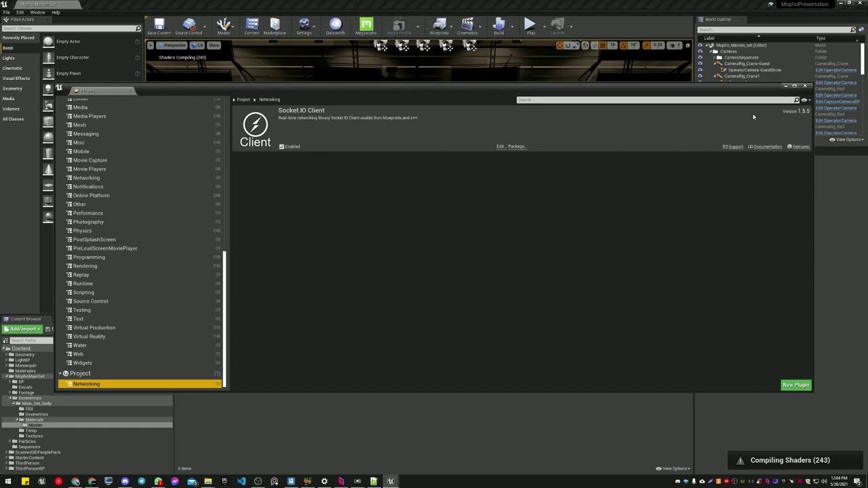
{"action": "left_click", "coordinate": [805, 85]}
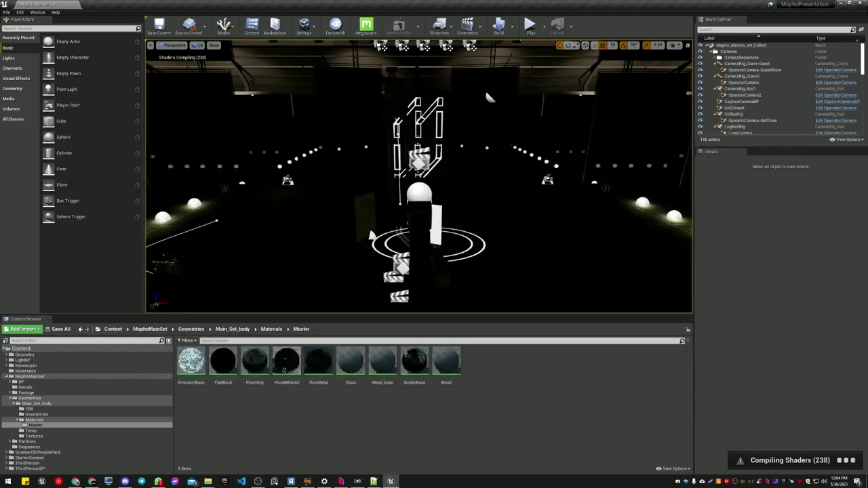
{"action": "right_click_drag", "start_coordinate": [484, 88], "coordinate": [339, 105]}
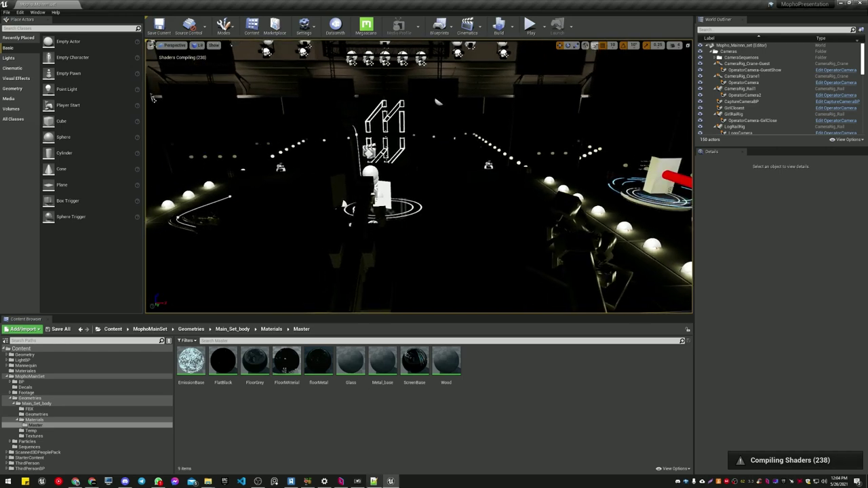
Start Play in the Unreal editor and bring up the QuickVP Controller.
{"action": "left_click", "coordinate": [357, 481]}
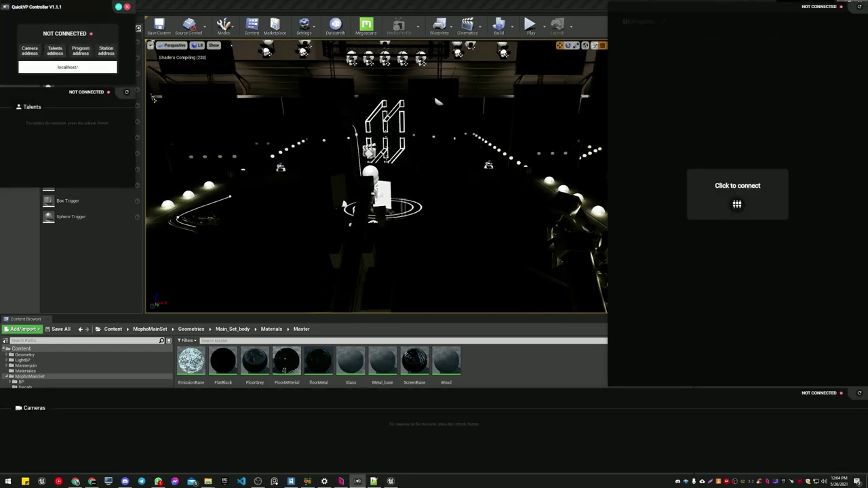
{"action": "left_click", "coordinate": [529, 28]}
{"action": "left_click", "coordinate": [529, 29]}
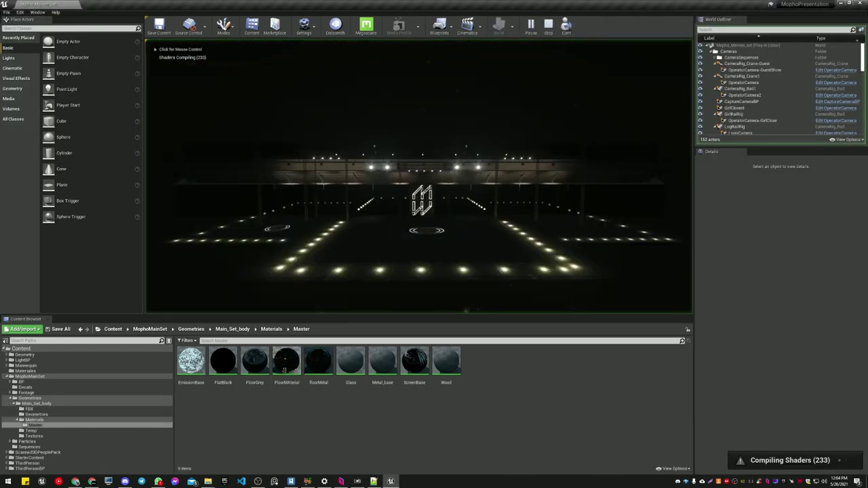
{"action": "left_click", "coordinate": [357, 481]}
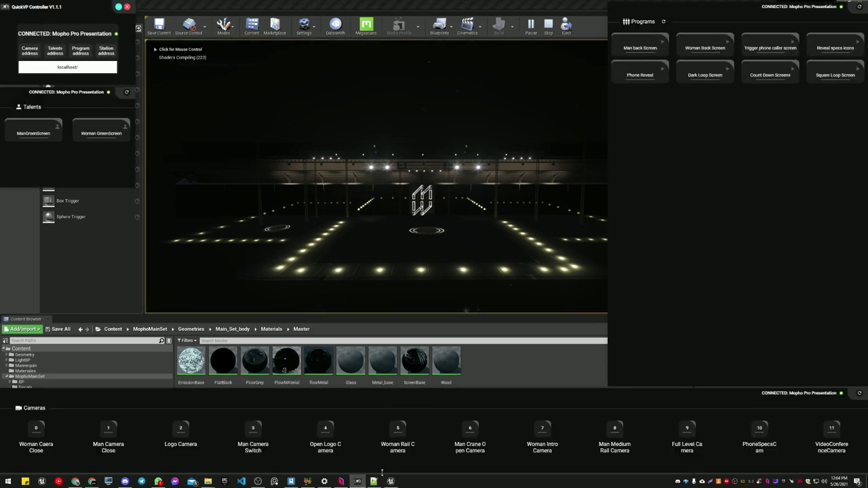
Show both green-screen talents and cut through seven cameras, from Open Logo Camera to Full Level Camera.
{"action": "left_click", "coordinate": [325, 430]}
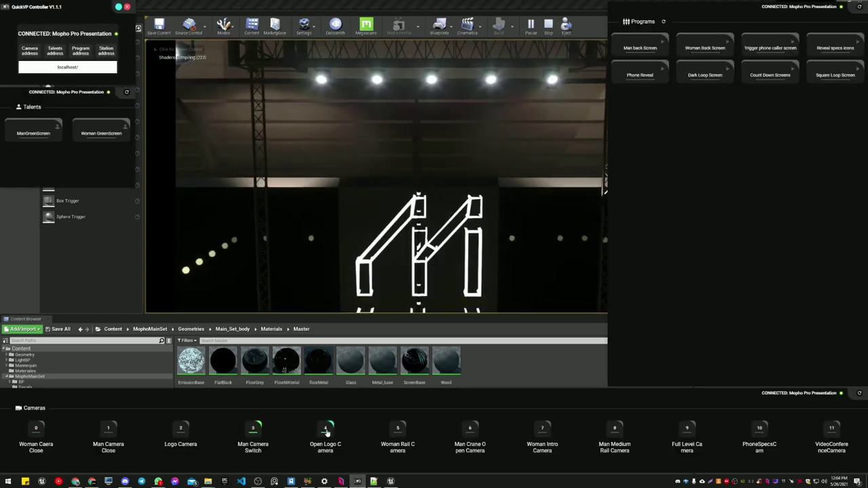
{"action": "left_click", "coordinate": [41, 130]}
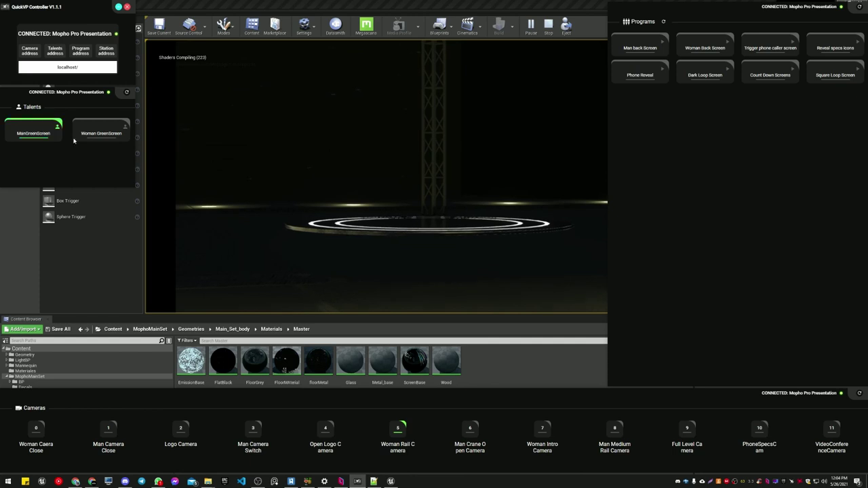
{"action": "left_click", "coordinate": [86, 130]}
{"action": "left_click", "coordinate": [470, 434]}
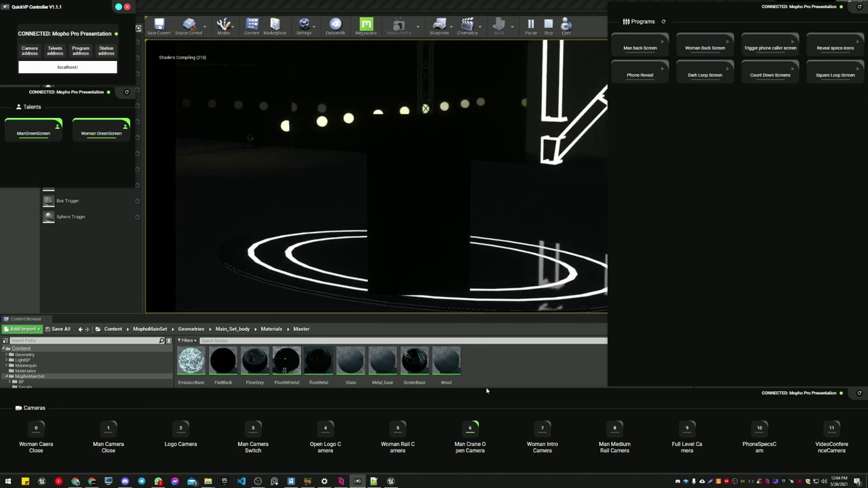
{"action": "left_click", "coordinate": [541, 429]}
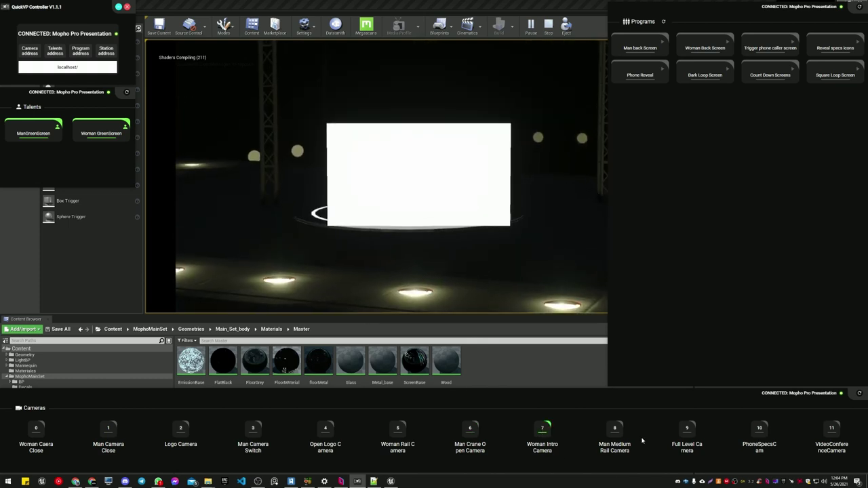
{"action": "left_click", "coordinate": [615, 430]}
{"action": "left_click", "coordinate": [760, 429]}
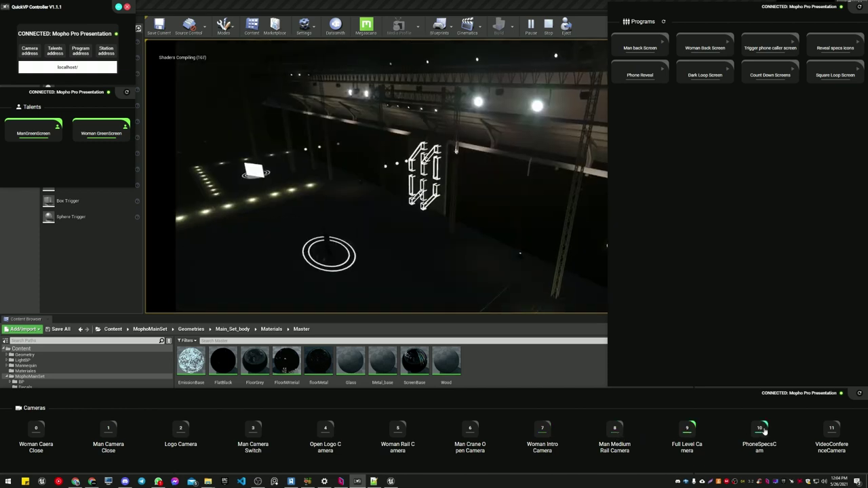
{"action": "left_click", "coordinate": [108, 430]}
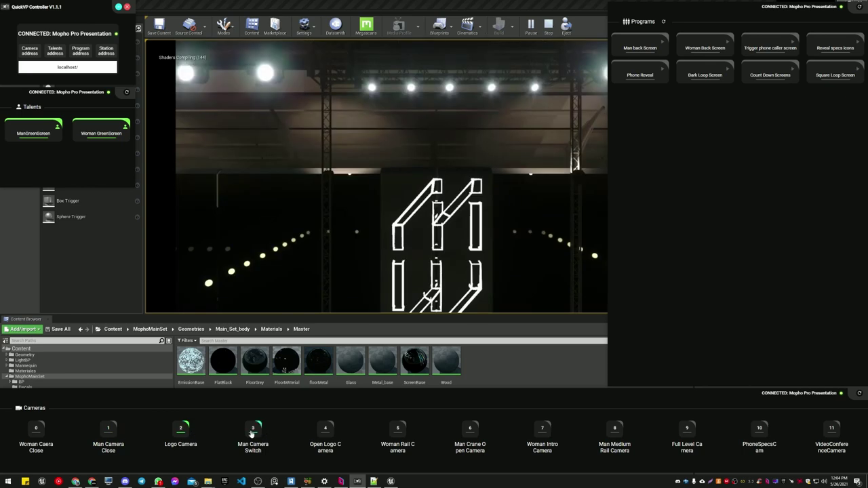
{"action": "left_click", "coordinate": [688, 428]}
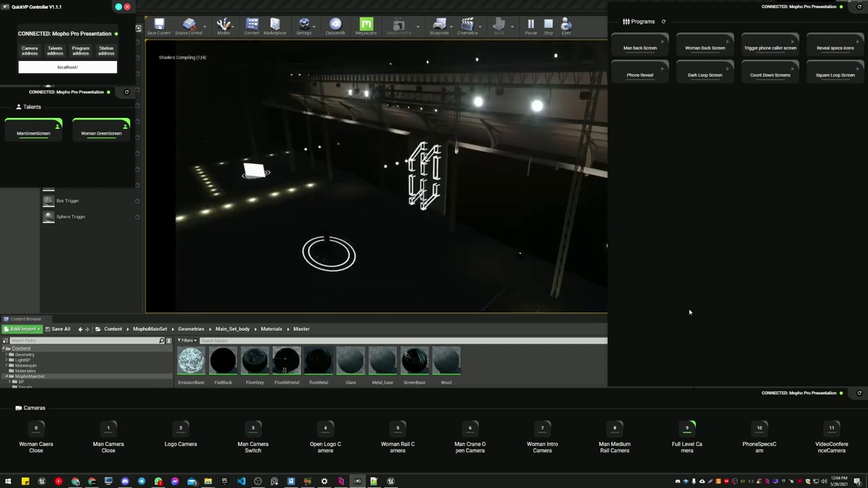
Trigger the Phone Reveal and Man back Screen programs, then cut to Man Crane Open and Man Medium Rail cameras.
{"action": "left_click", "coordinate": [640, 72]}
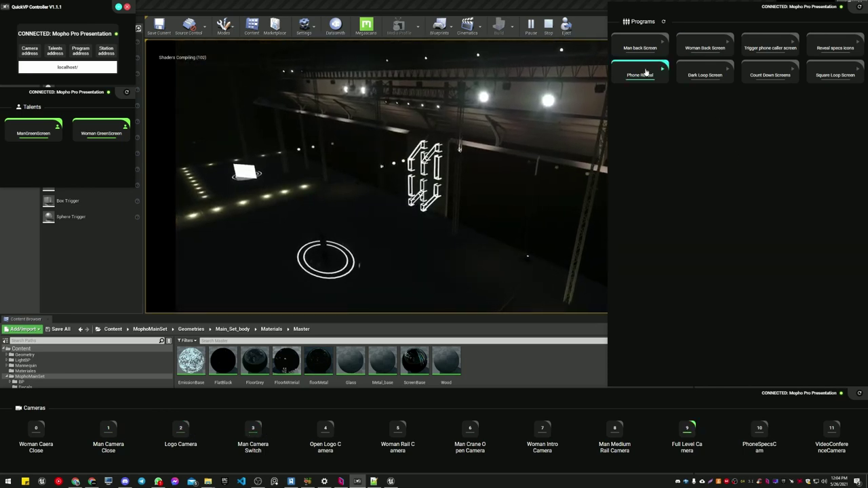
{"action": "left_click", "coordinate": [647, 48]}
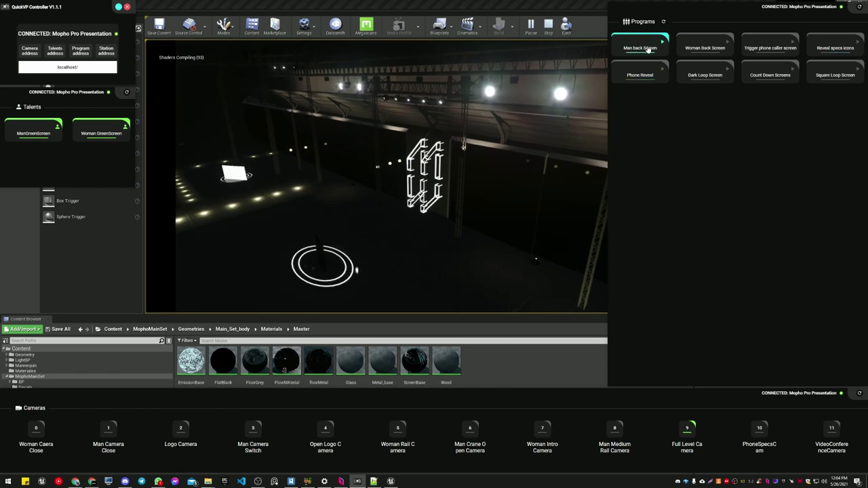
{"action": "left_click", "coordinate": [470, 428]}
{"action": "left_click", "coordinate": [617, 430]}
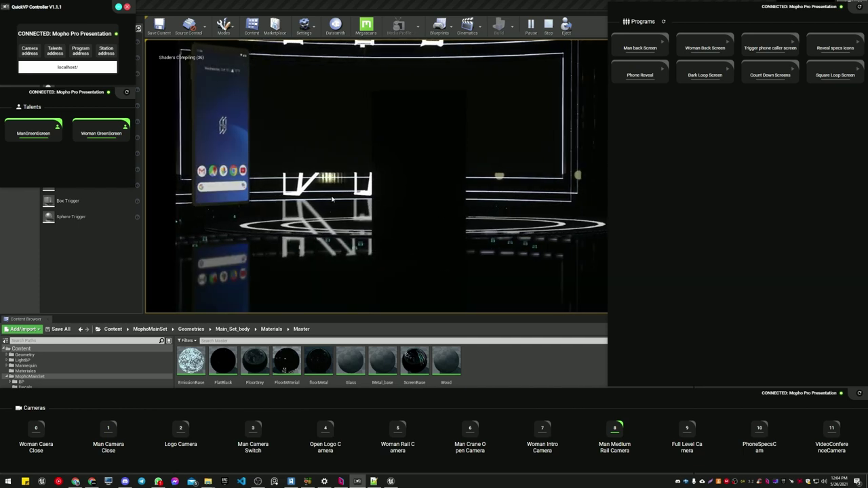
{"action": "left_click", "coordinate": [403, 294]}
Stop the Play-in-Editor session, fly the viewport camera over the stage, and minimise the editor.
{"action": "key", "text": "Escape"}
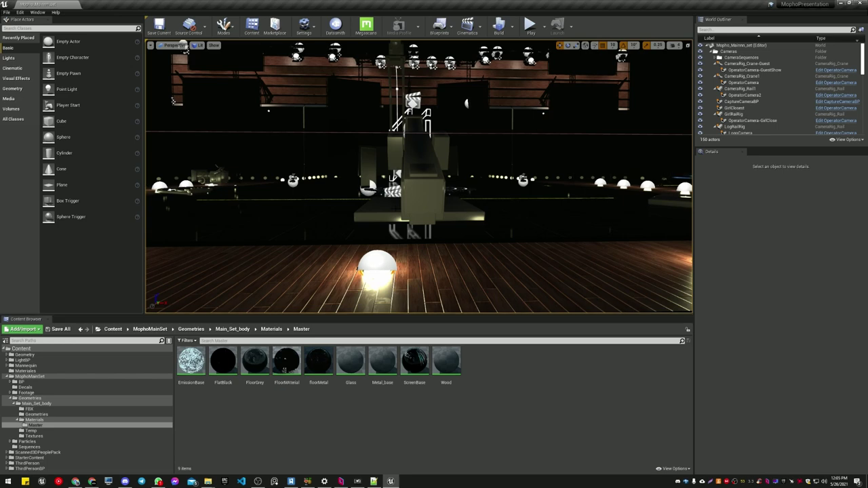
{"action": "mouse_move", "coordinate": [173, 101]}
{"action": "right_mouse_down"}
{"action": "mouse_move", "coordinate": [156, 101]}
{"action": "mouse_move", "coordinate": [183, 99]}
{"action": "right_mouse_up"}
{"action": "mouse_move", "coordinate": [375, 76]}
{"action": "right_mouse_down"}
{"action": "mouse_move", "coordinate": [349, 83]}
{"action": "mouse_move", "coordinate": [375, 76]}
{"action": "right_mouse_up"}
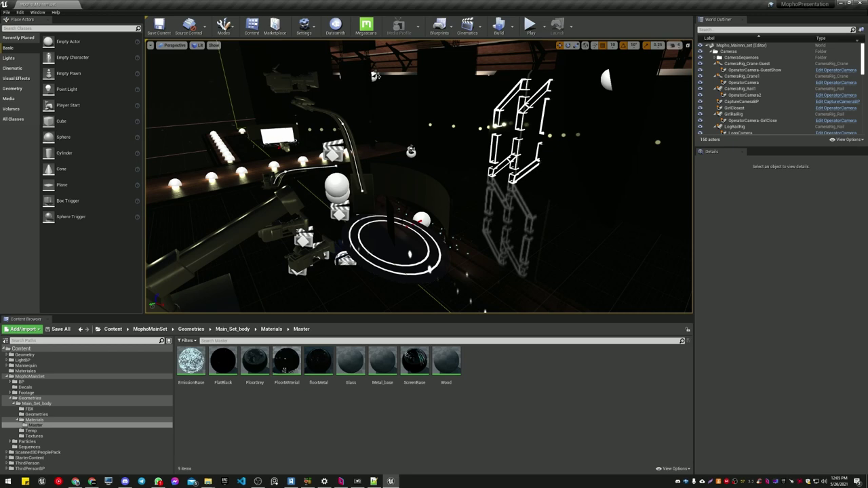
{"action": "left_click", "coordinate": [841, 3]}
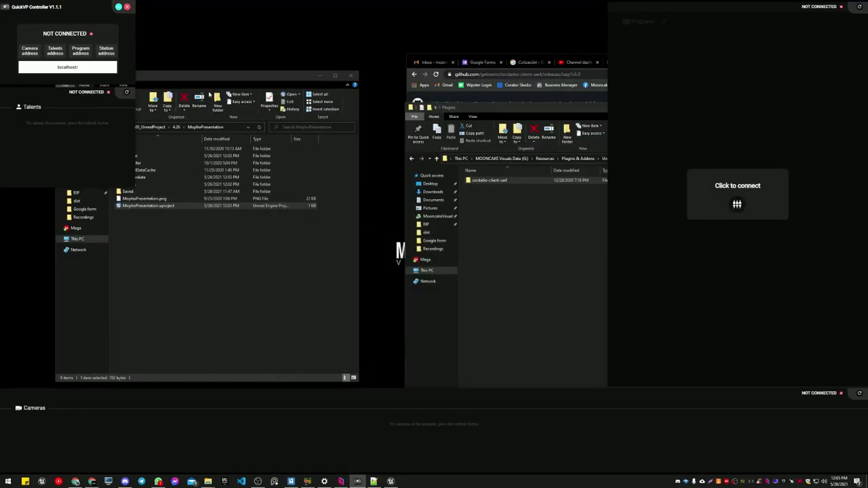
Minimise QuickVP Controller, both Explorer folder windows and the Chrome GitHub window.
{"action": "left_click", "coordinate": [118, 7]}
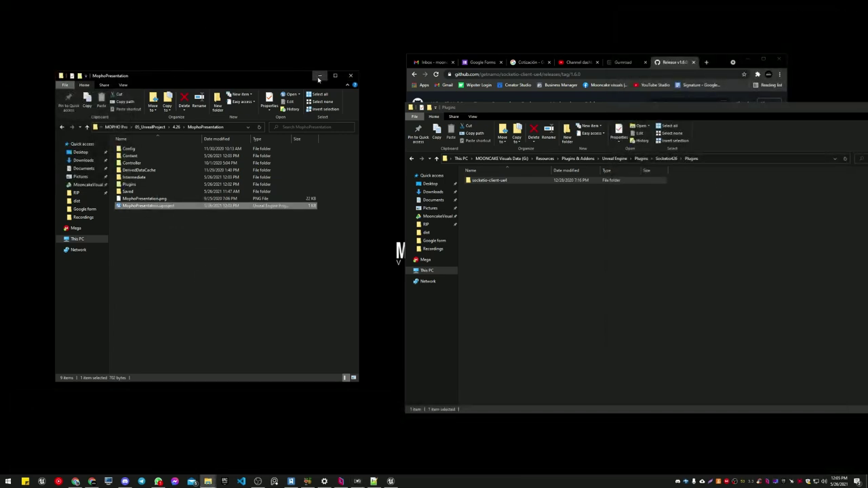
{"action": "left_click", "coordinate": [319, 76]}
{"action": "left_click_drag", "start_coordinate": [790, 117], "coordinate": [387, 86]}
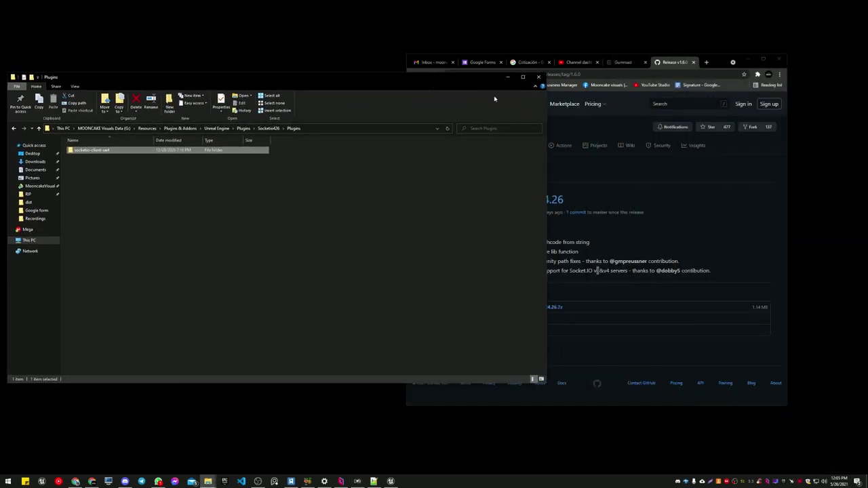
{"action": "left_click", "coordinate": [495, 87]}
{"action": "left_click", "coordinate": [747, 59]}
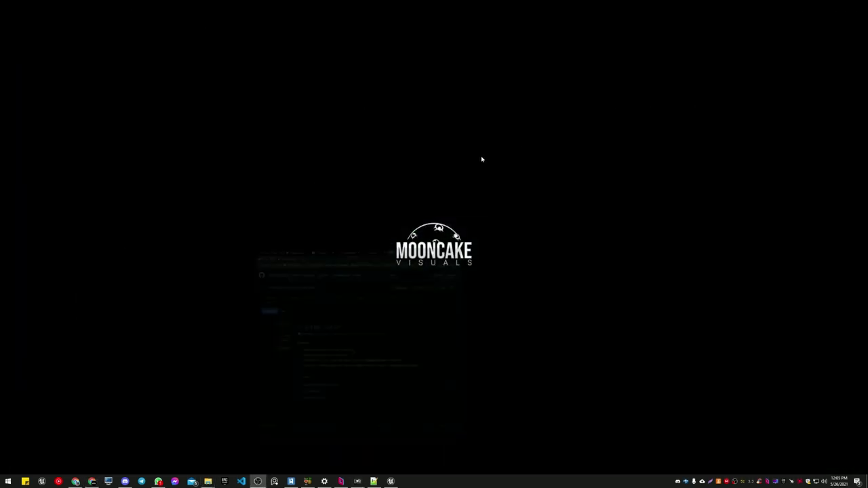